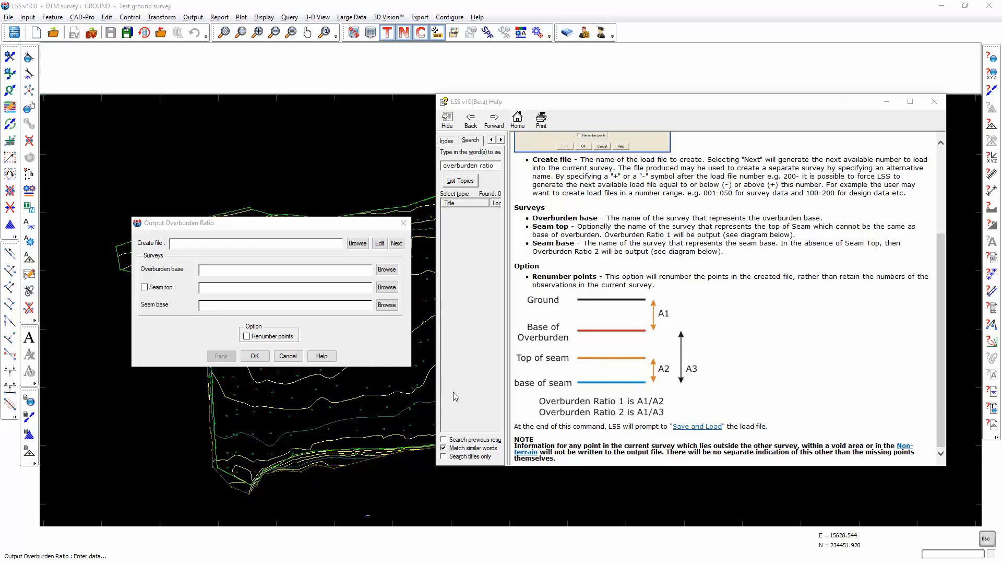
# Step: Cancel the overburden ratio output and query a user-defined section across the ground survey, including STRATUM 1.LSS and SEAM.LSS
pyautogui.click(290, 357)
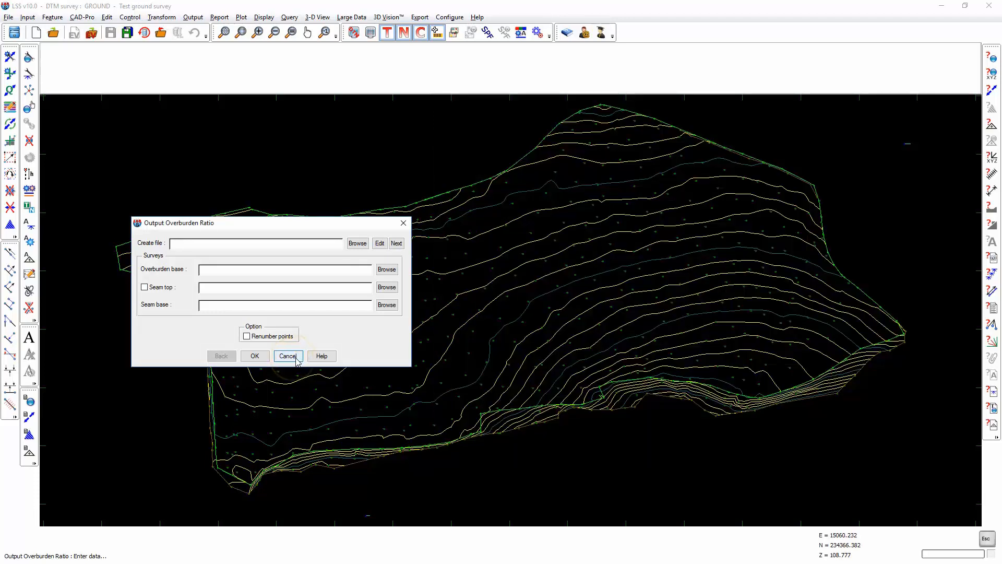
pyautogui.click(302, 359)
pyautogui.click(992, 207)
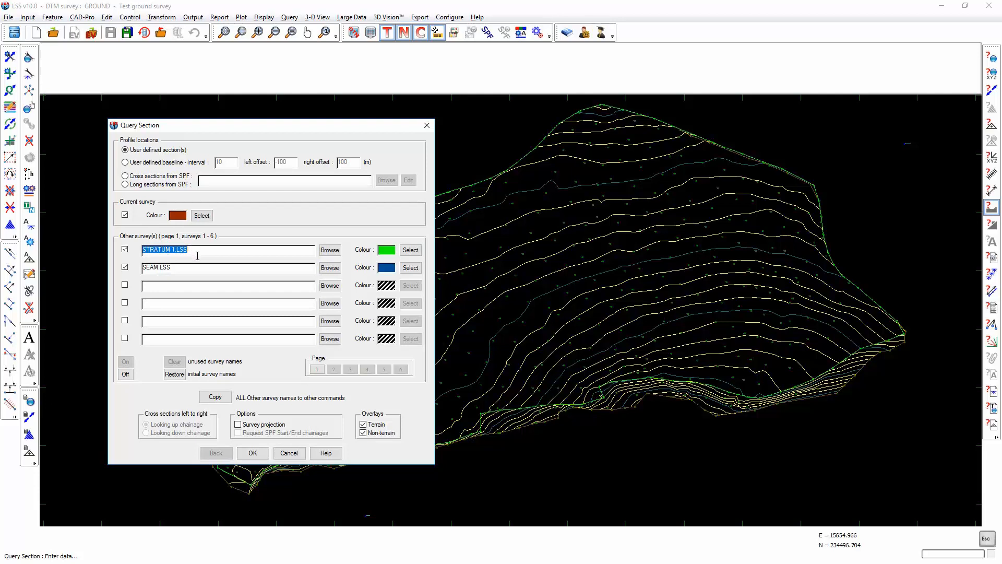
pyautogui.click(255, 452)
pyautogui.click(349, 193)
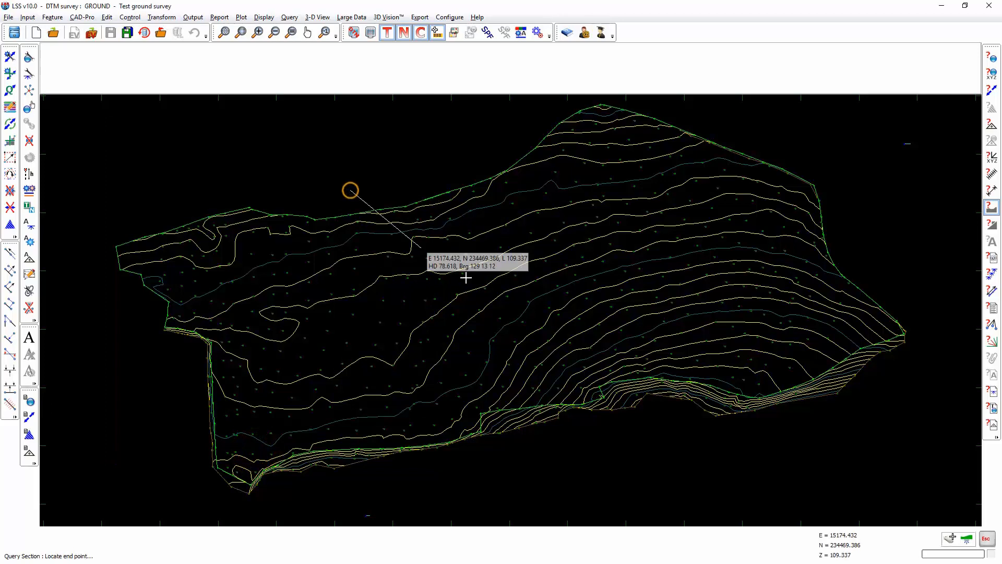
pyautogui.click(574, 438)
pyautogui.moveTo(354, 289)
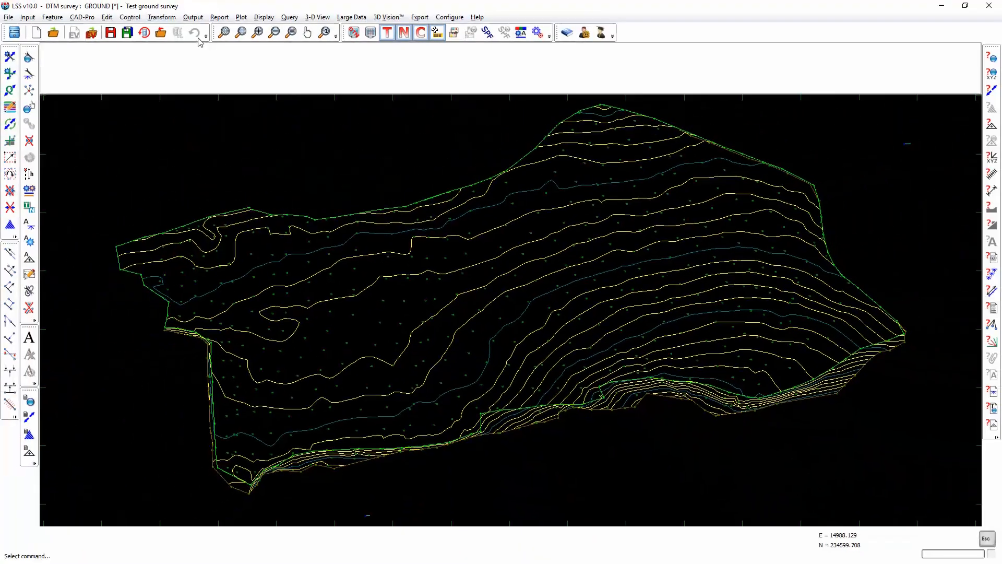
# Step: Set up an overburden ratio output file named "overburden ratio" with STRATUM 1.LSS as overburden base and SEAM.LSS as seam base
pyautogui.click(195, 17)
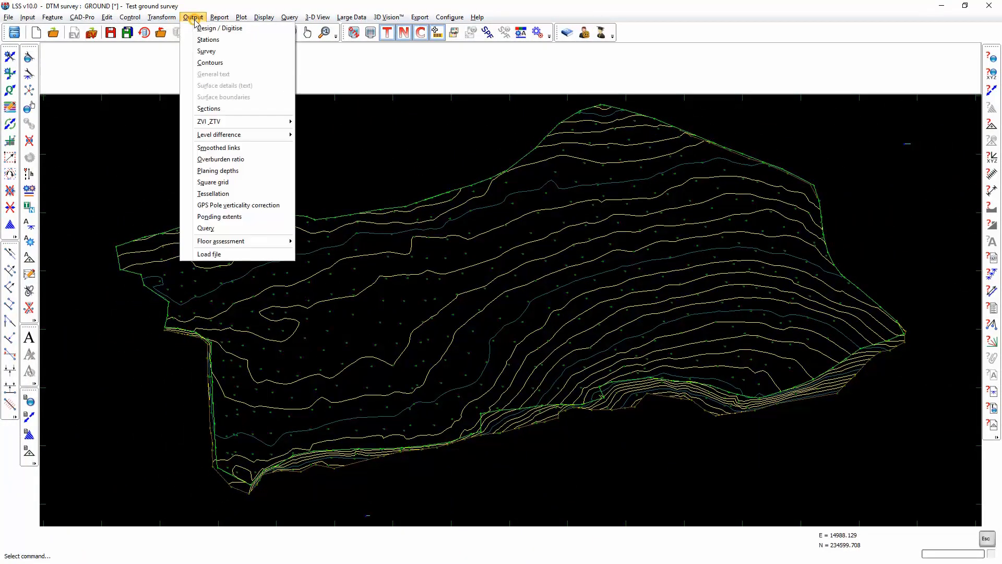
pyautogui.click(224, 159)
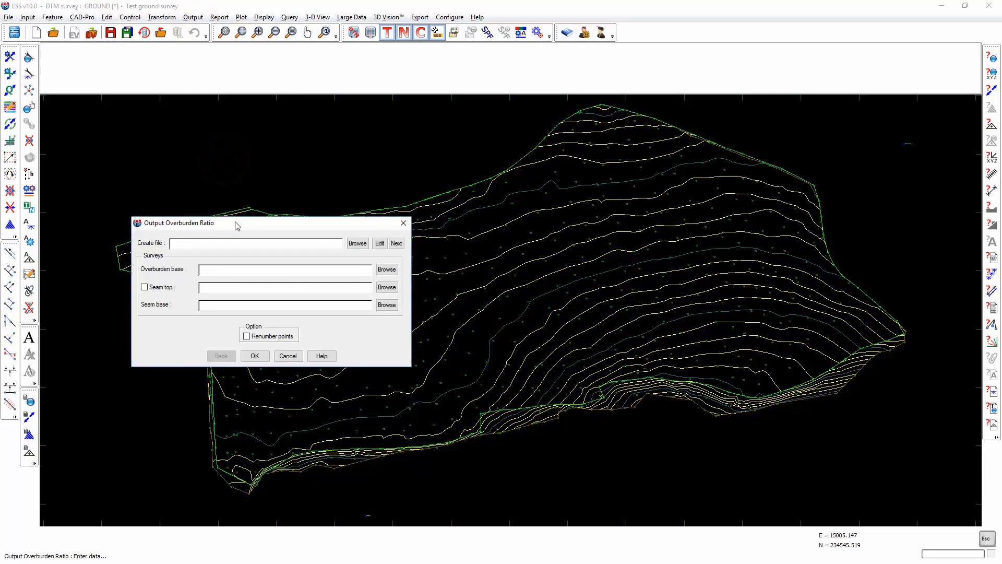
pyautogui.click(245, 243)
pyautogui.click(386, 269)
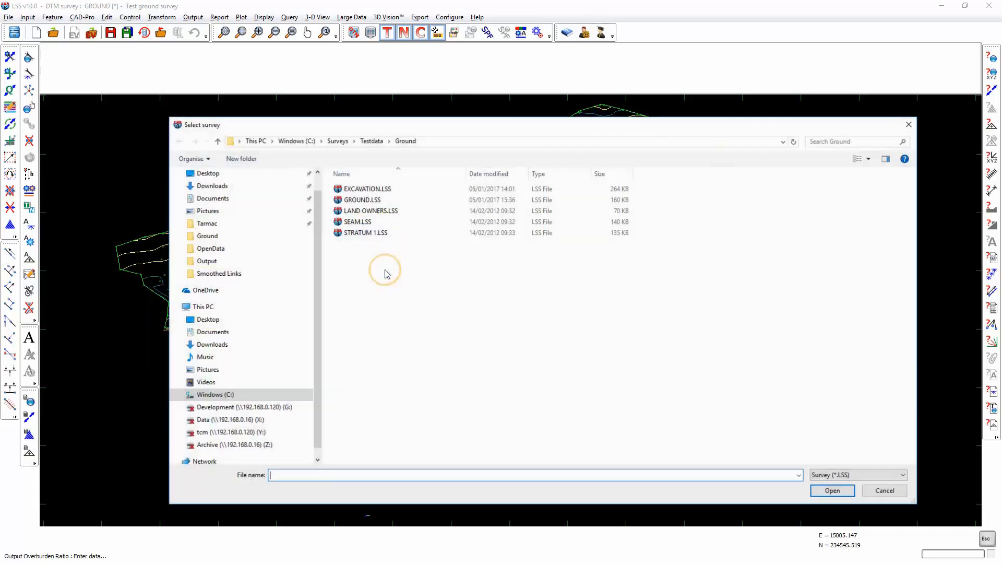
pyautogui.doubleClick(366, 233)
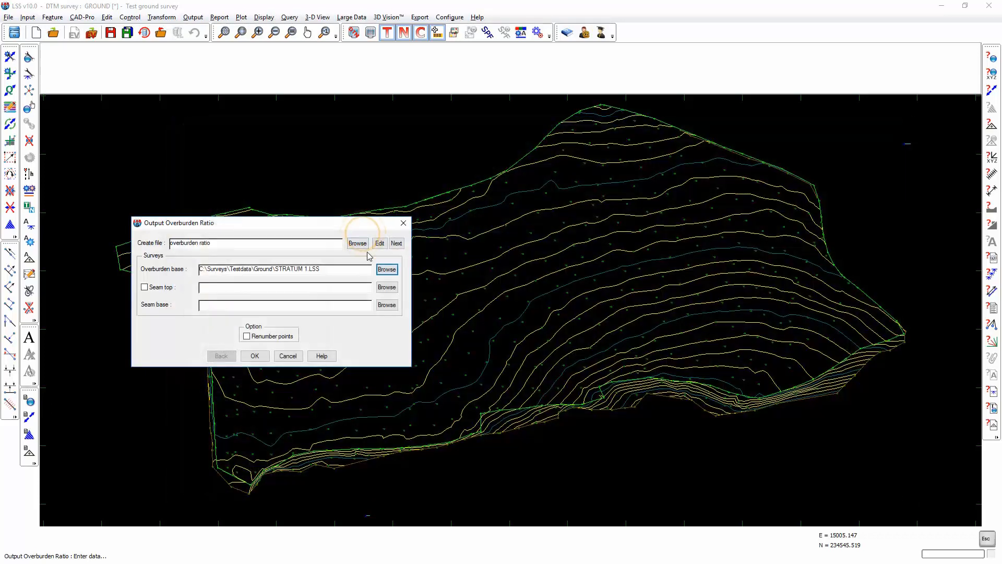
pyautogui.click(390, 307)
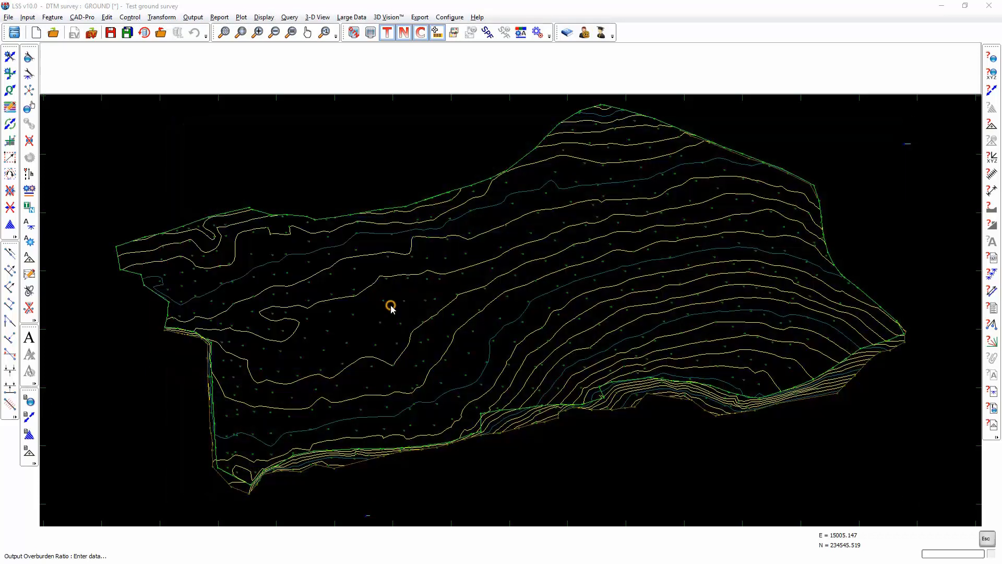
pyautogui.click(355, 222)
pyautogui.doubleClick(355, 224)
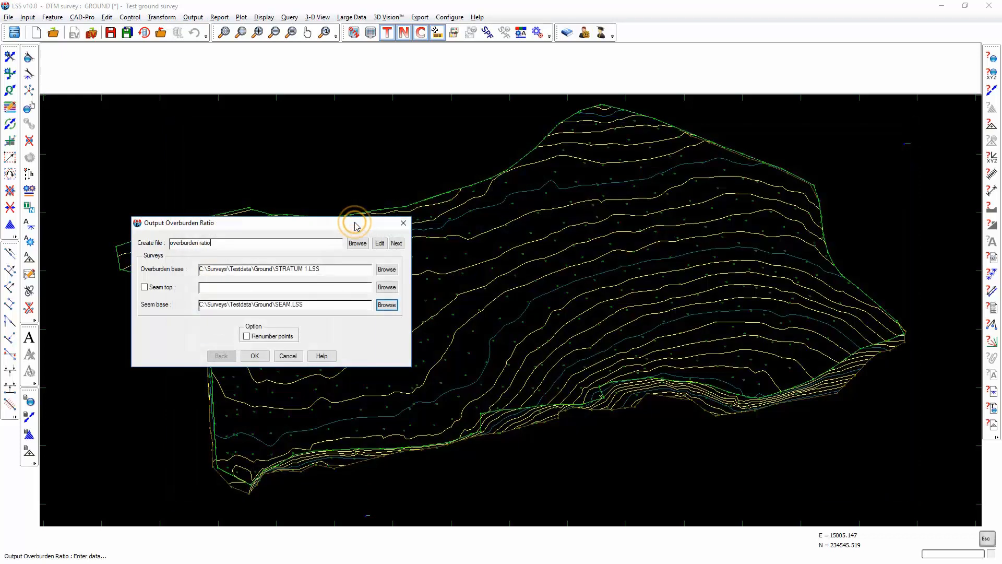
# Step: Output the overburden ratio file for loading, saving the ground survey's changes and creating the OVERBURDEN RATIO survey from PROTOTYPE.LSS
pyautogui.click(255, 356)
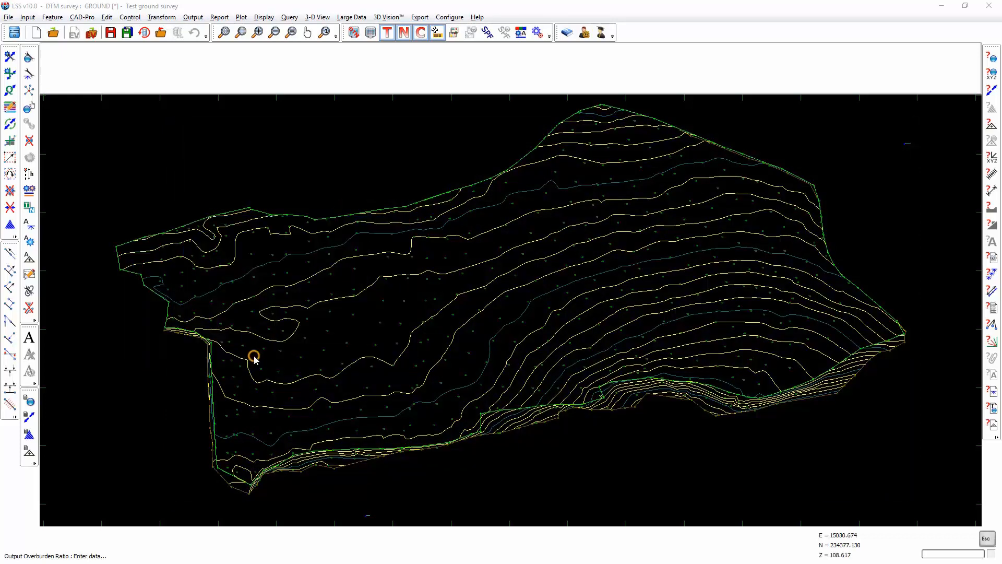
pyautogui.click(254, 332)
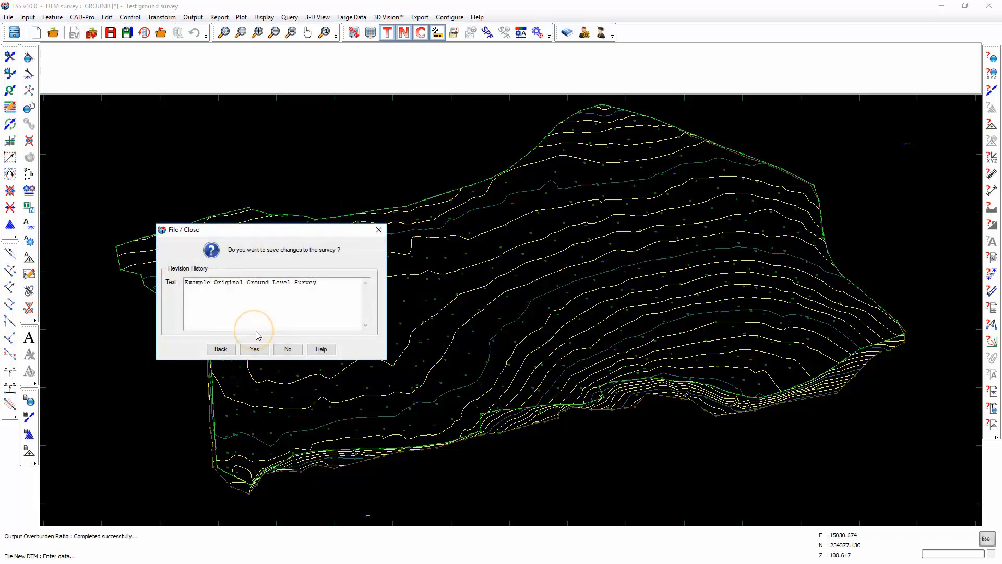
pyautogui.click(255, 349)
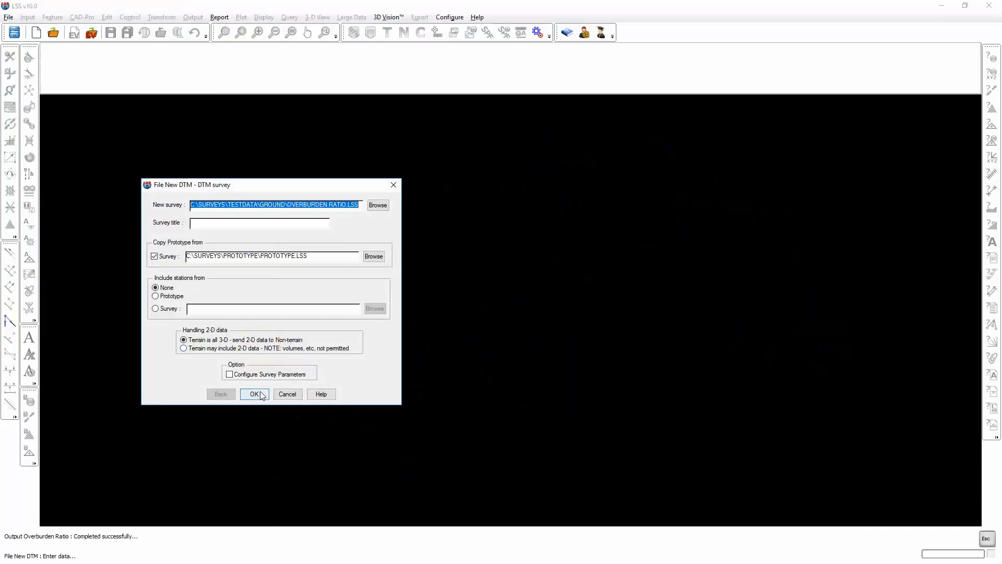
pyautogui.click(255, 394)
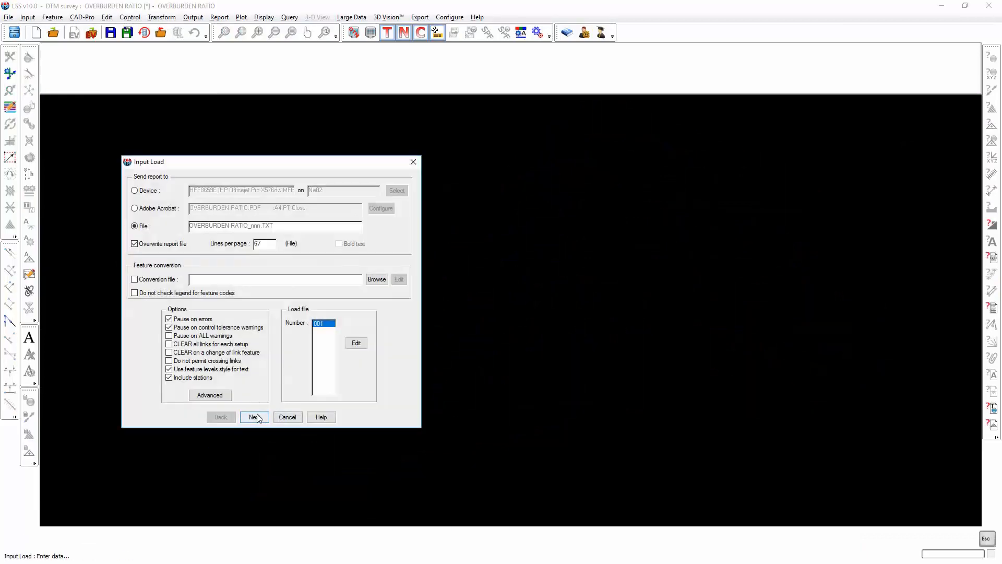
# Step: Load file 001 into the OVERBURDEN RATIO survey and update its DTM
pyautogui.click(256, 417)
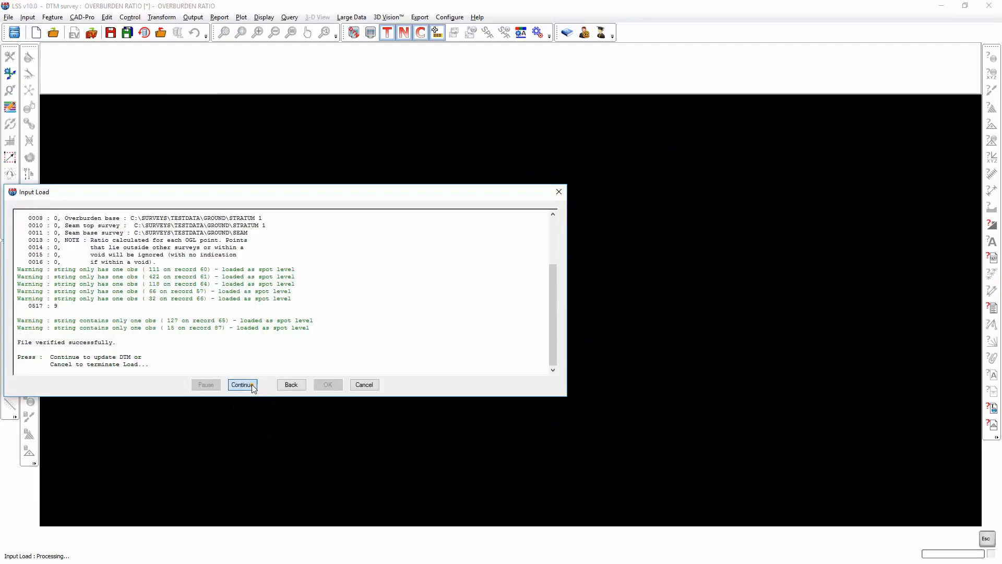
pyautogui.click(251, 384)
pyautogui.click(325, 385)
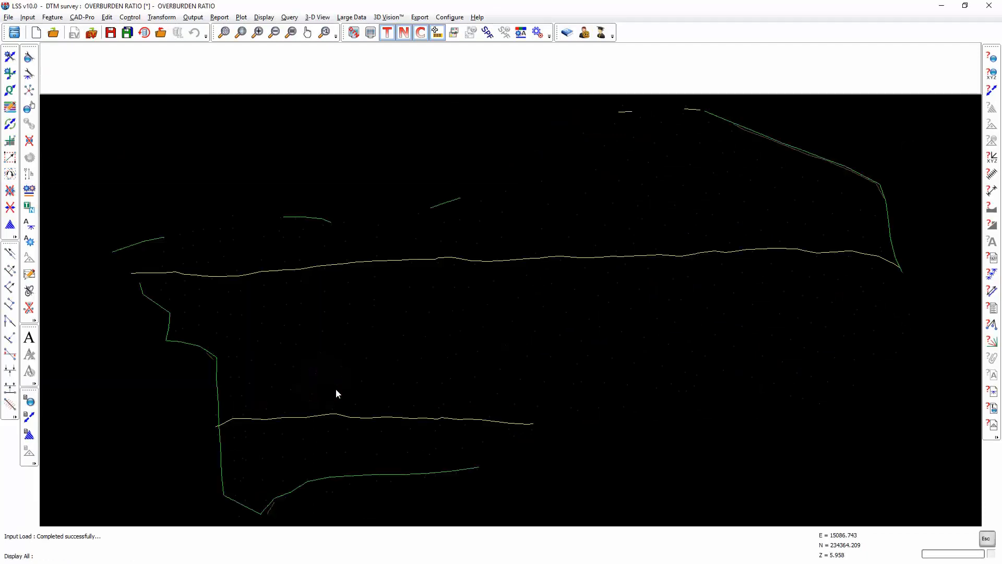
# Step: Set the terrain contour display interval to 0.5 m
pyautogui.click(353, 33)
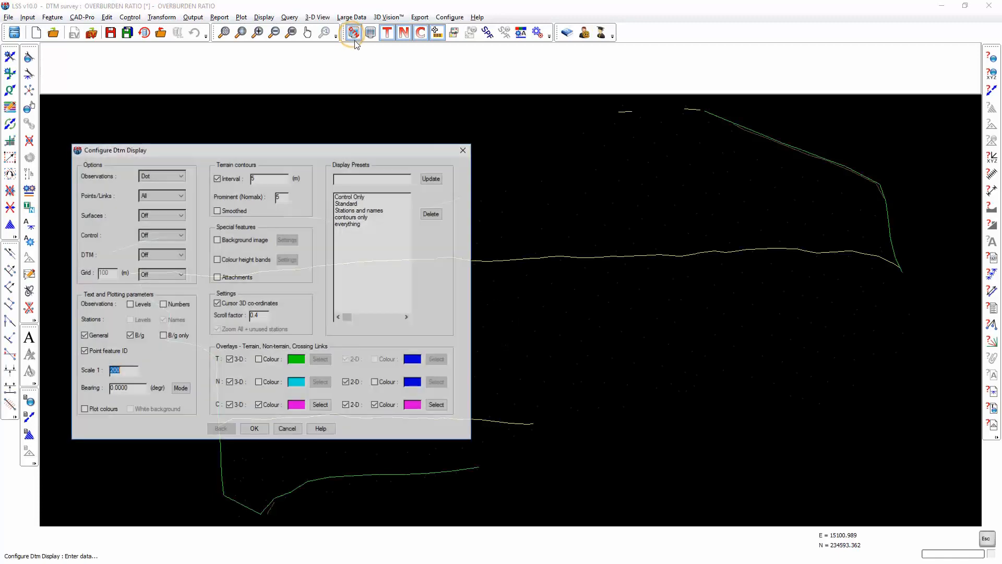
pyautogui.doubleClick(269, 178)
pyautogui.press('BackSpace')
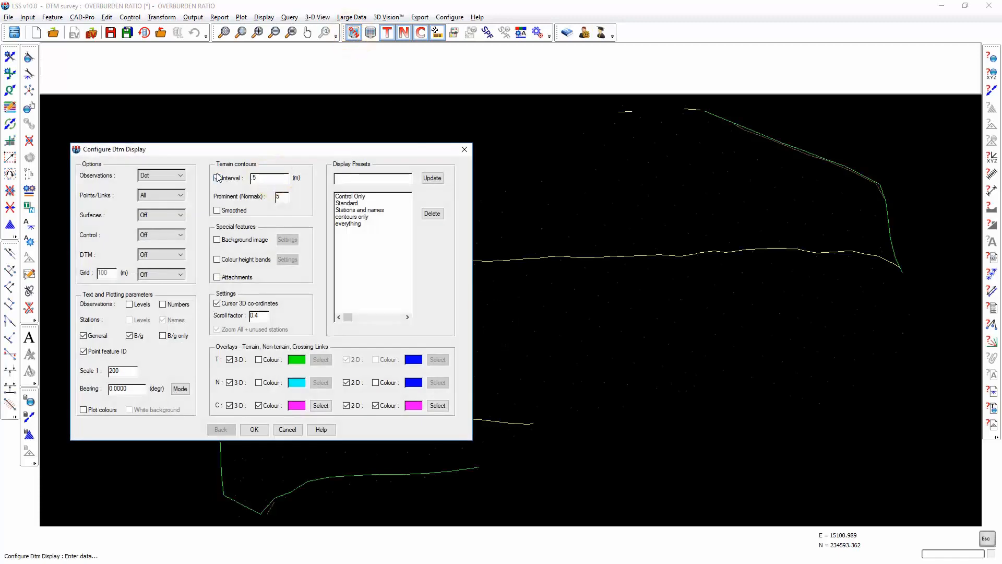
pyautogui.press('Return')
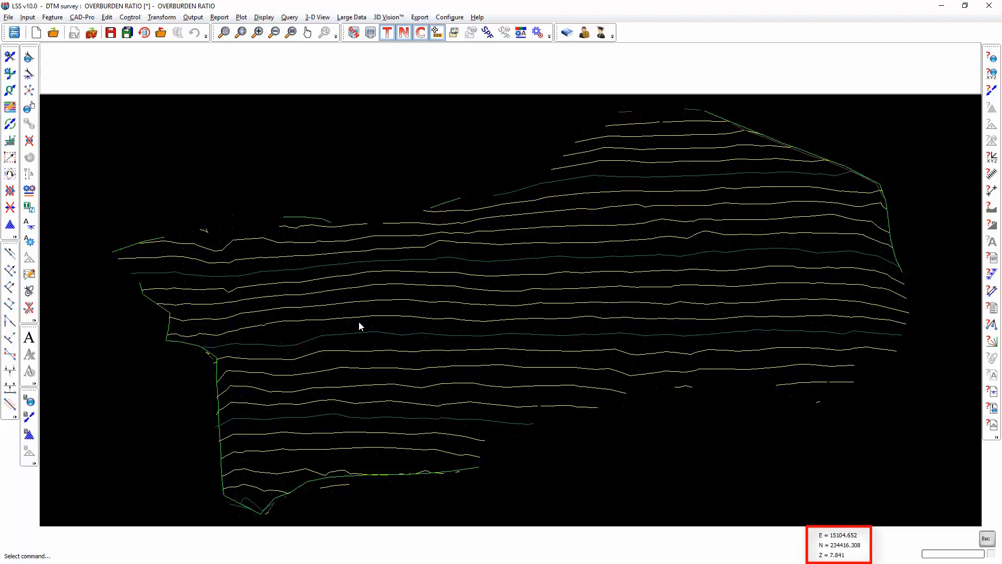
# Step: Configure and display colour height bands on the overburden ratio model
pyautogui.click(354, 32)
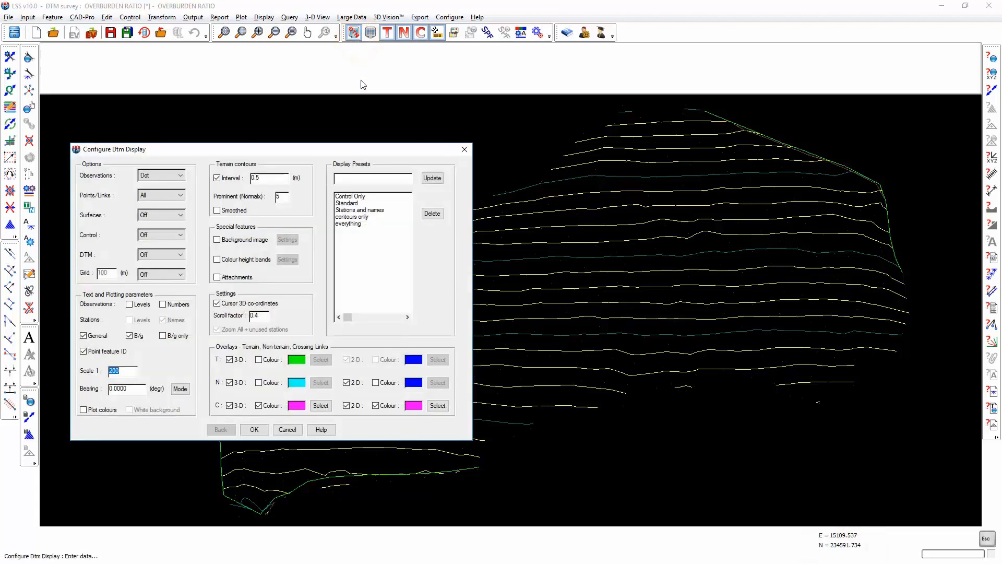
pyautogui.click(240, 259)
pyautogui.click(287, 259)
pyautogui.click(309, 362)
pyautogui.click(254, 402)
pyautogui.click(255, 429)
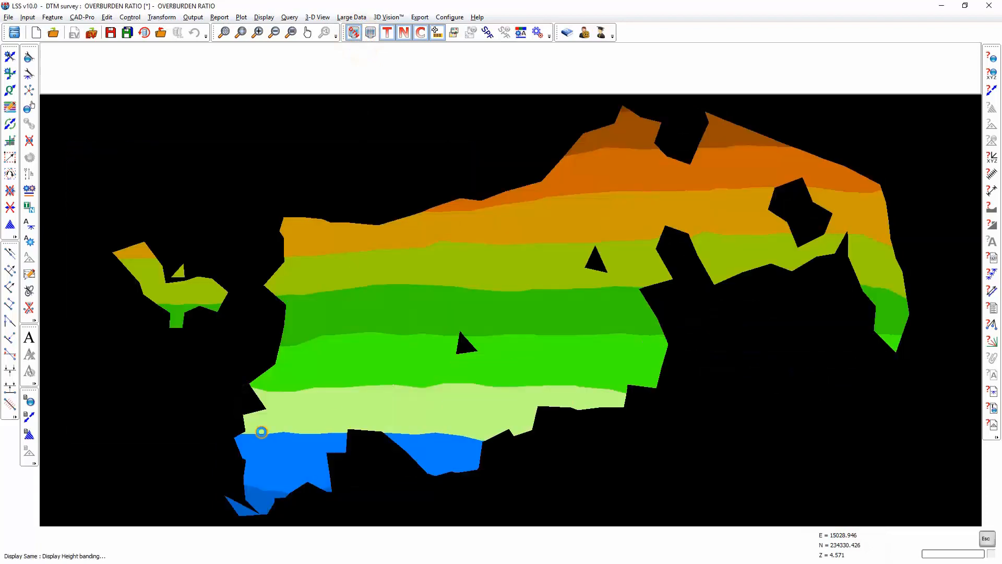
# Step: Query the average level of the entire overburden ratio survey
pyautogui.click(289, 17)
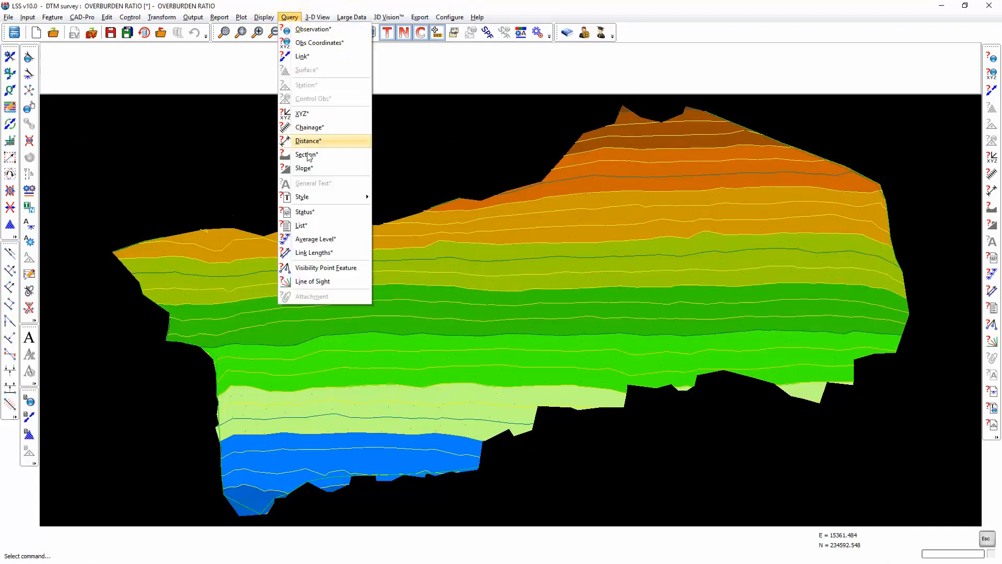
pyautogui.click(310, 239)
pyautogui.click(256, 320)
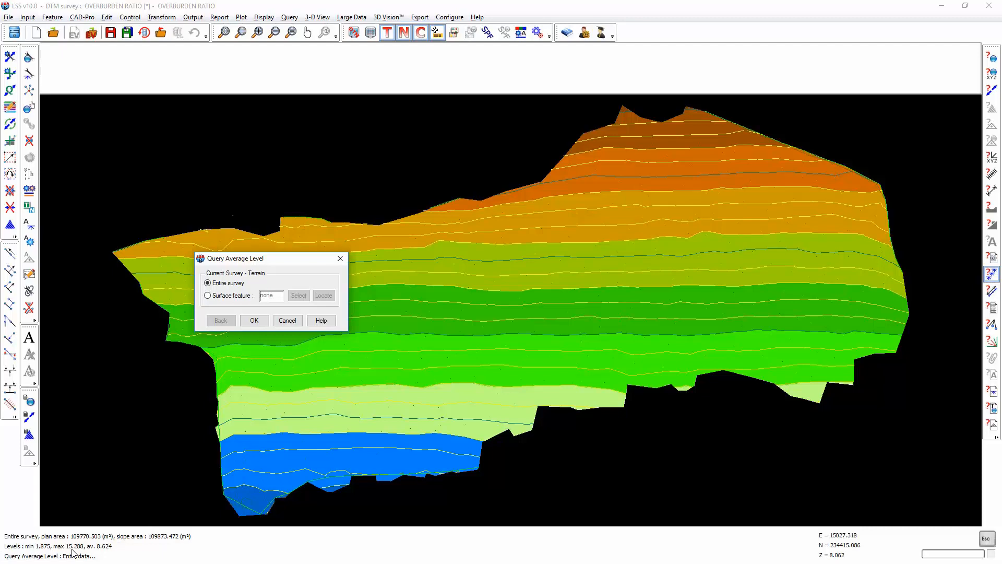
pyautogui.click(287, 321)
# Step: Output an individual unsmoothed contour at level 8 m with link feature LDUM, saving the file for loading
pyautogui.click(197, 17)
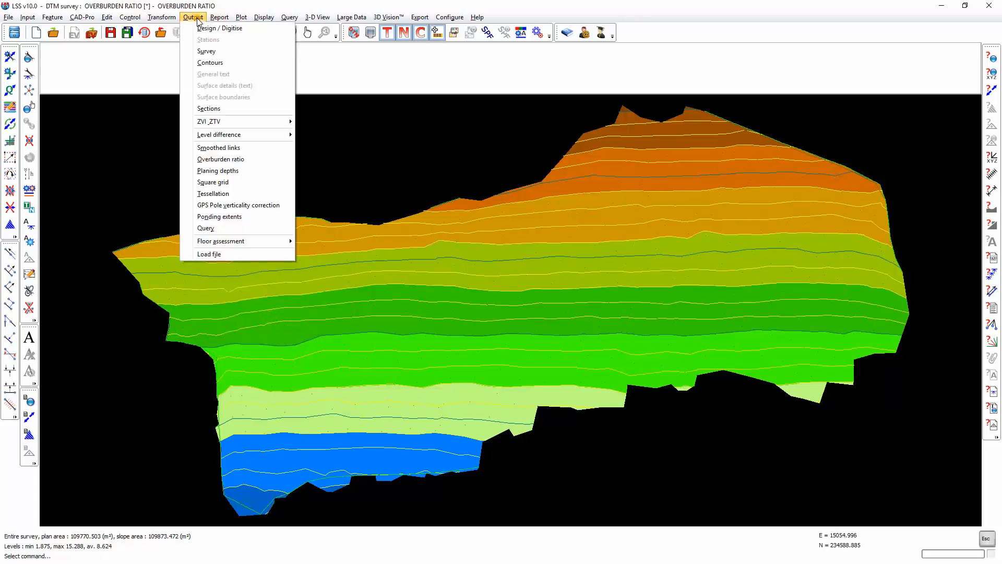
pyautogui.moveTo(236, 123)
pyautogui.click(210, 63)
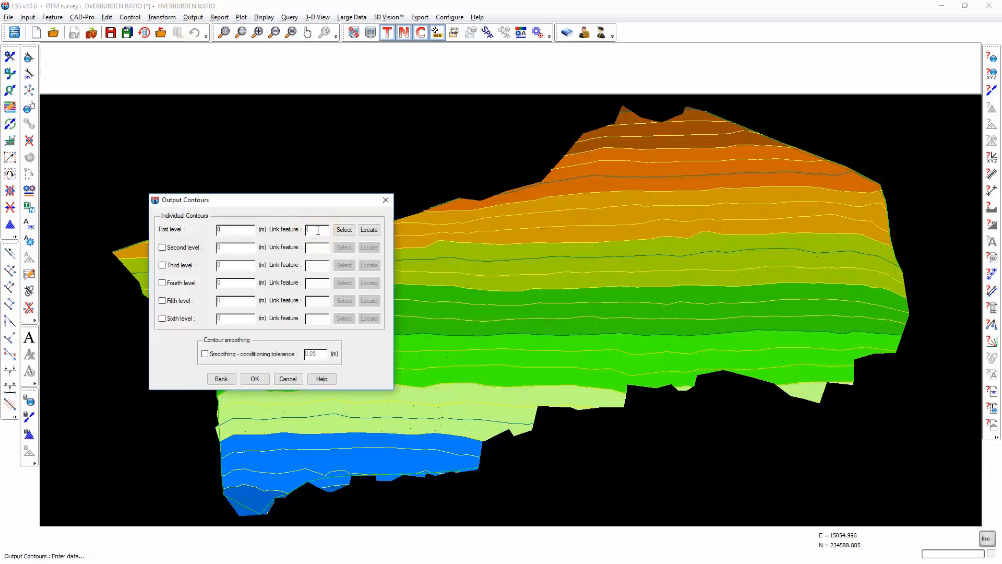
pyautogui.press('Return')
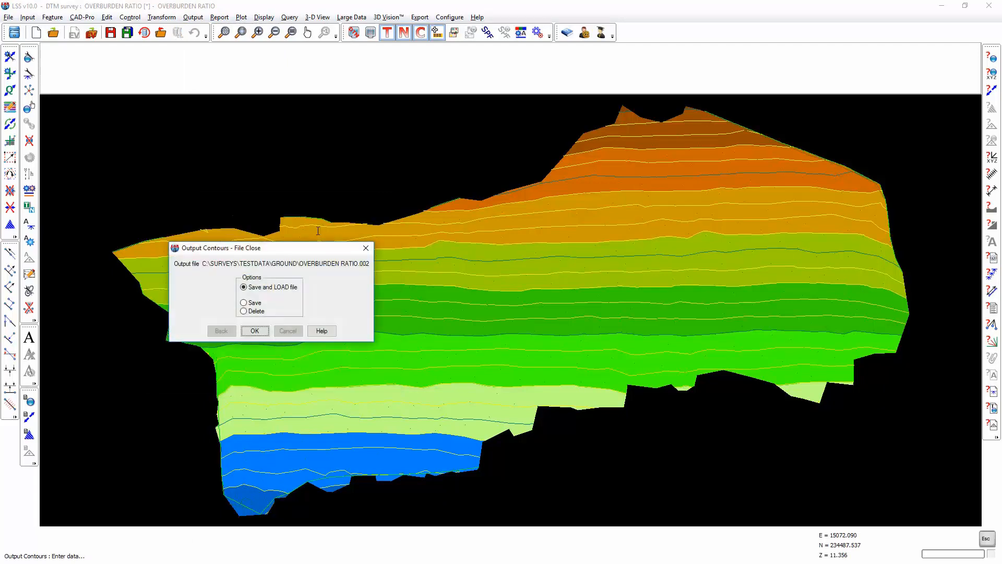
pyautogui.click(254, 331)
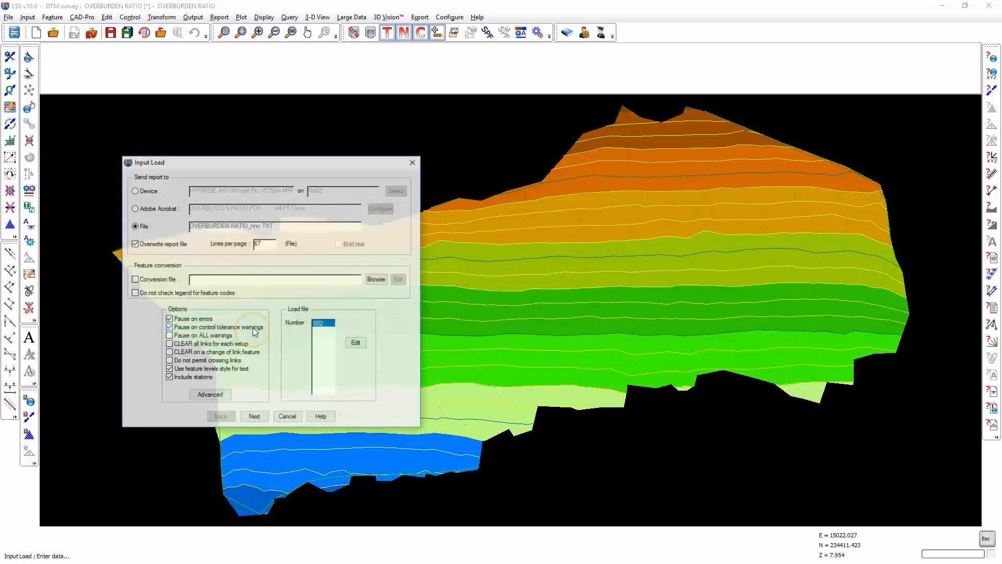
# Step: Load contour file 002 into the overburden ratio survey
pyautogui.click(262, 417)
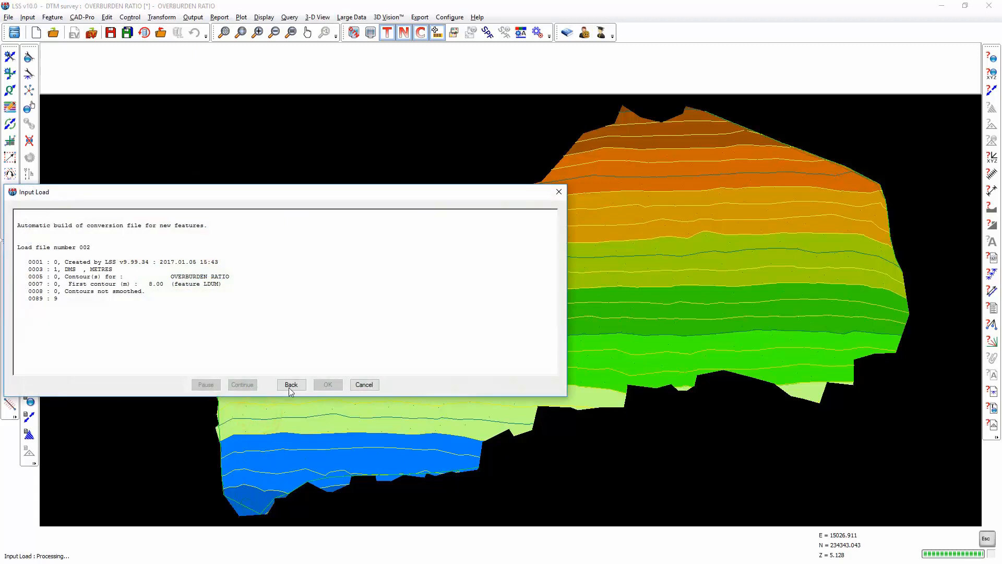
pyautogui.click(242, 384)
pyautogui.click(324, 385)
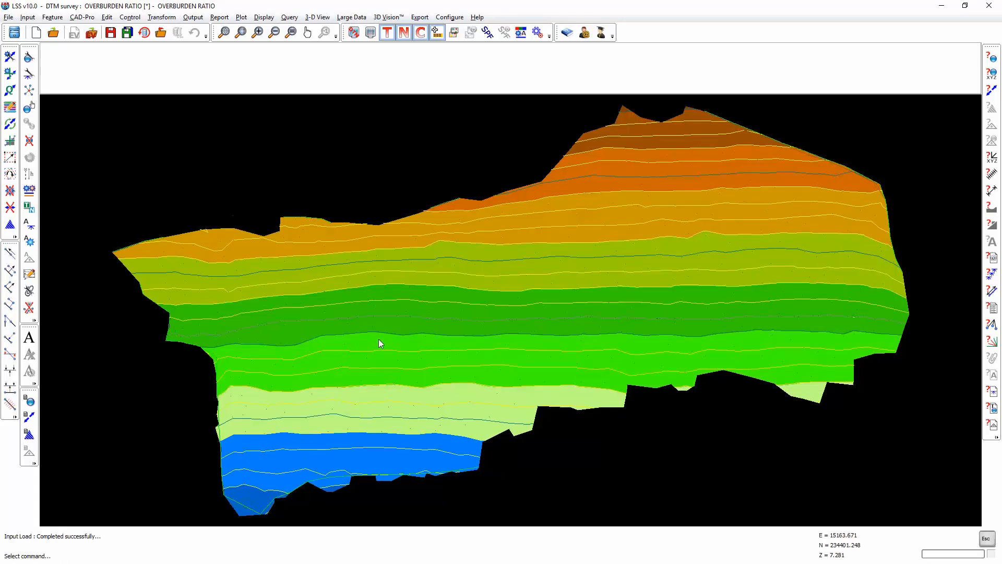
# Step: Add the VOID surface feature to all triangles entirely above a minimum level of 8.000 m and store the changes
pyautogui.click(10, 224)
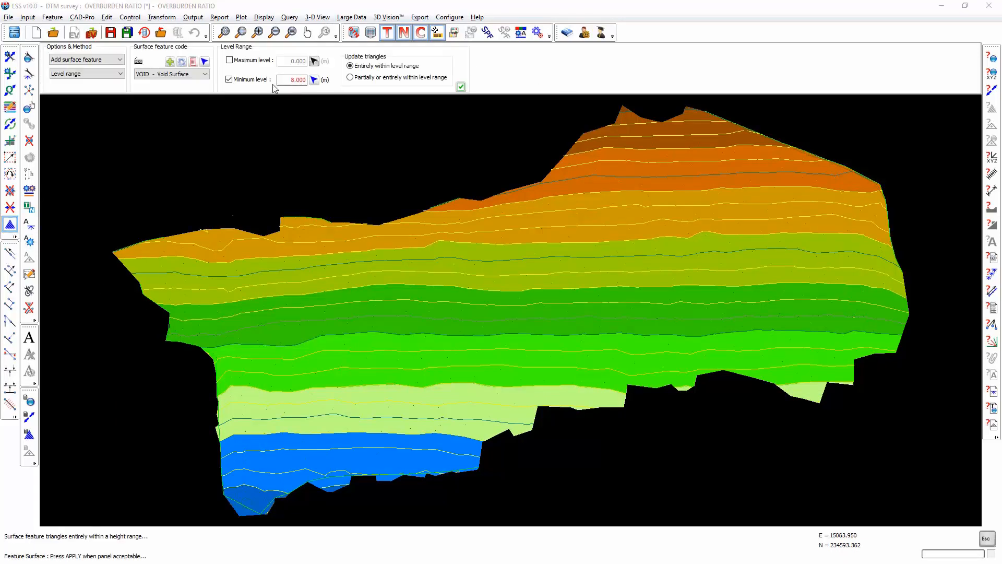
pyautogui.click(305, 80)
pyautogui.click(462, 87)
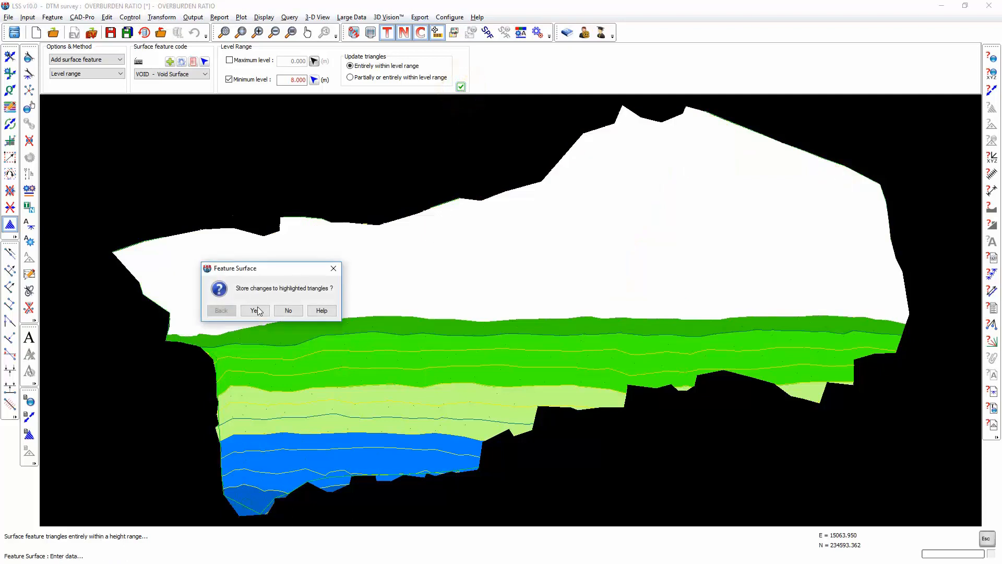
pyautogui.click(262, 313)
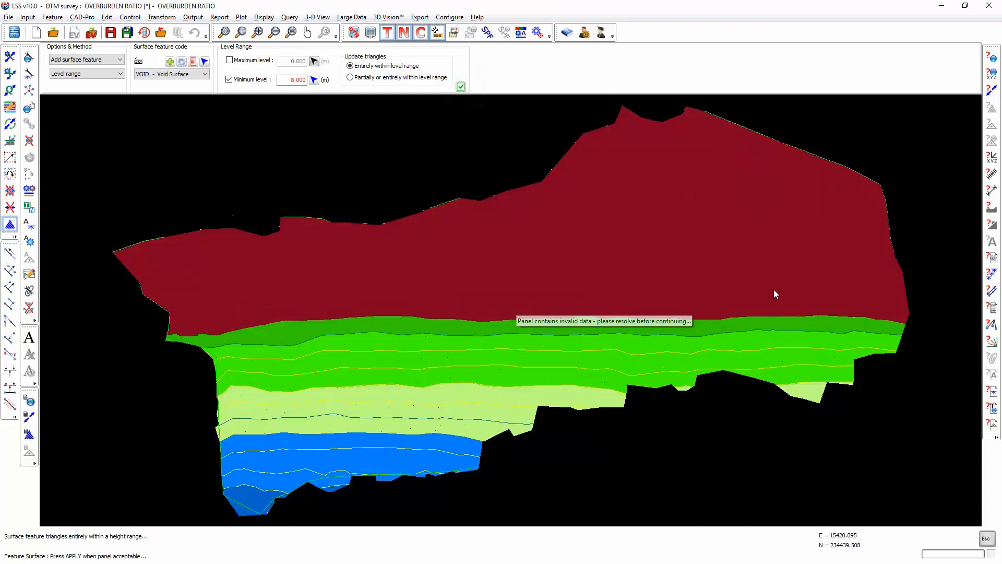